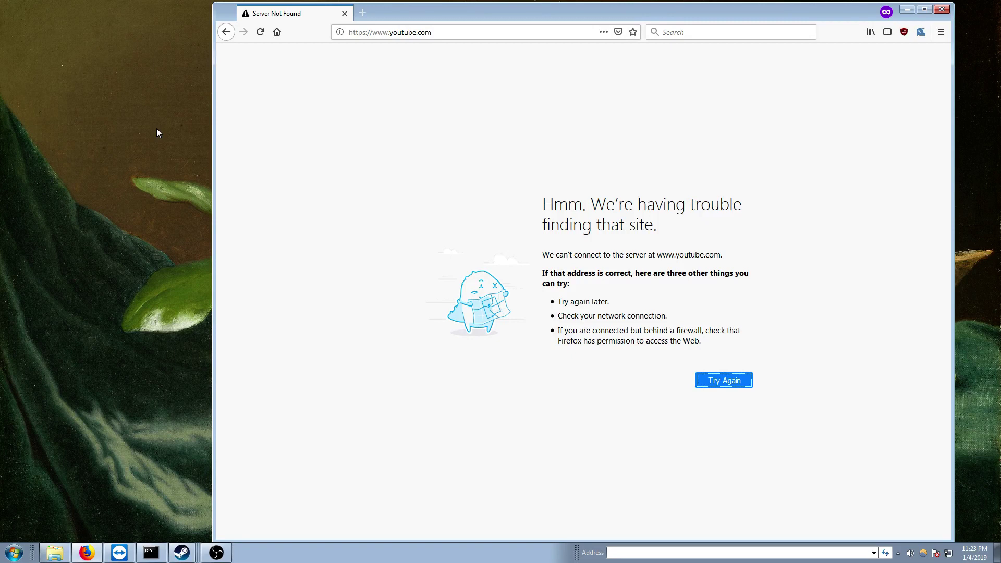
# Select and deselect the error page heading, then bring up and minimize the command prompt.
pyautogui.moveTo(696, 227); pyautogui.dragTo(550, 195)
pyautogui.click(694, 227)
pyautogui.click(151, 553)
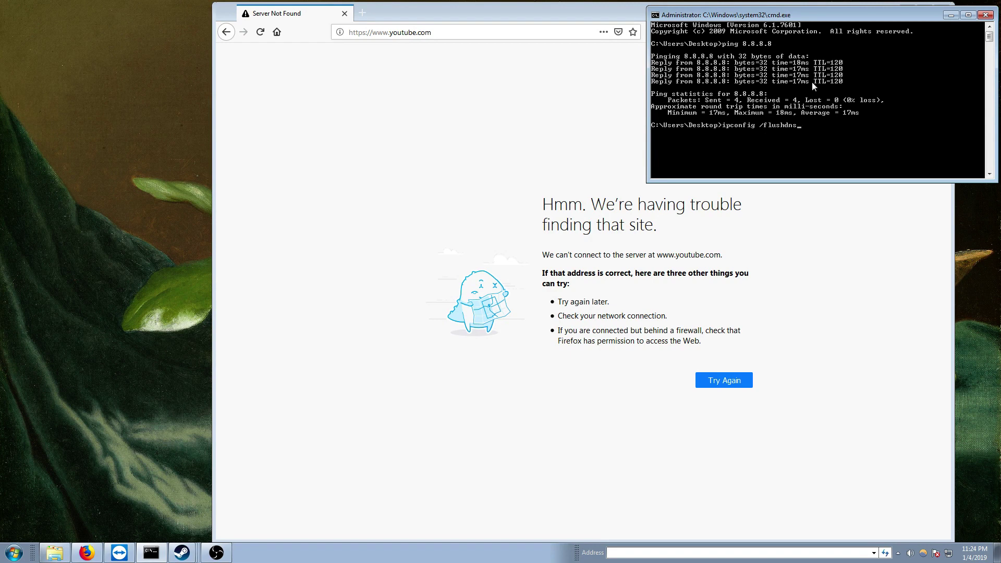
pyautogui.click(950, 16)
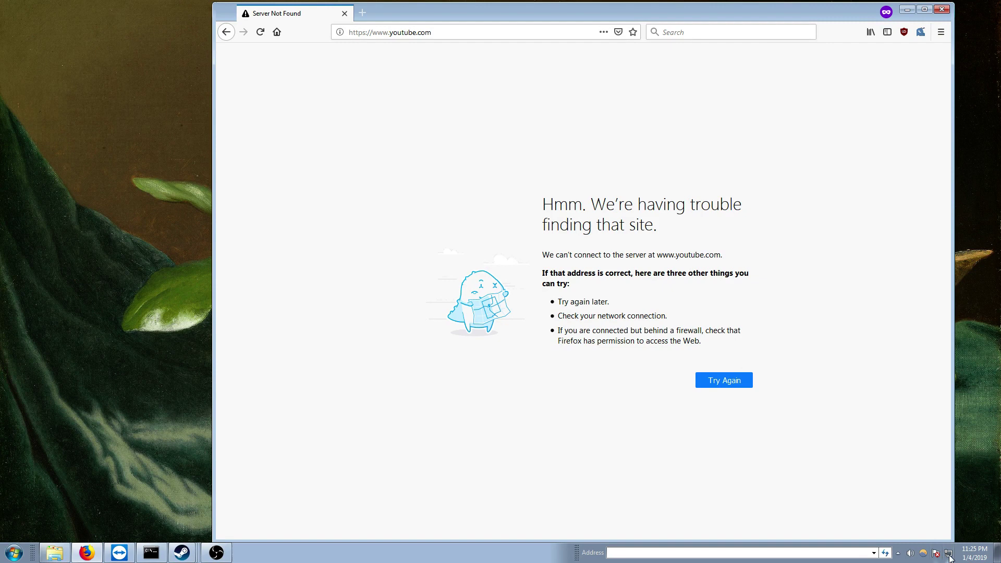
# Check the tray network icon's connection options menu, then dismiss it.
pyautogui.moveTo(950, 558)
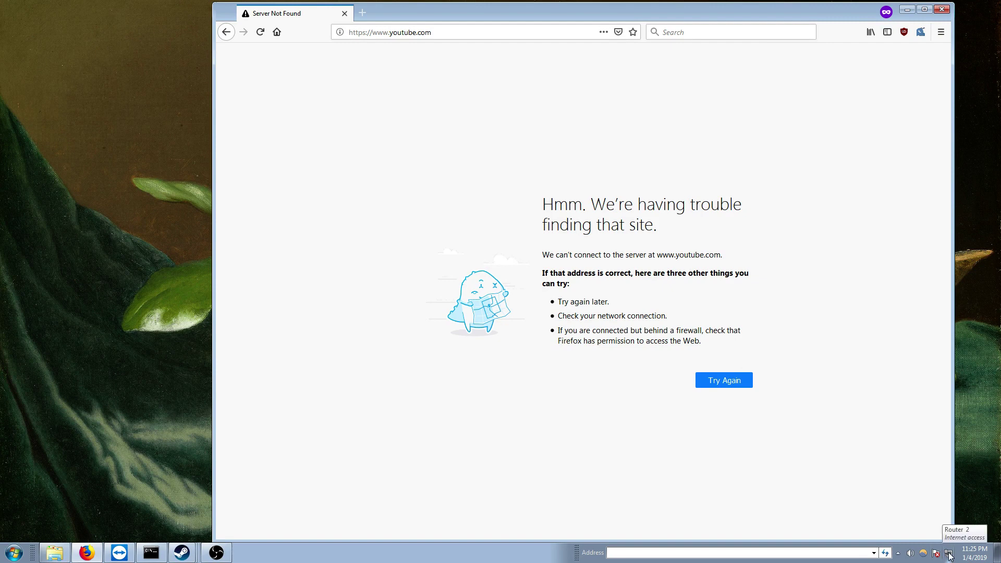
pyautogui.rightClick(950, 557)
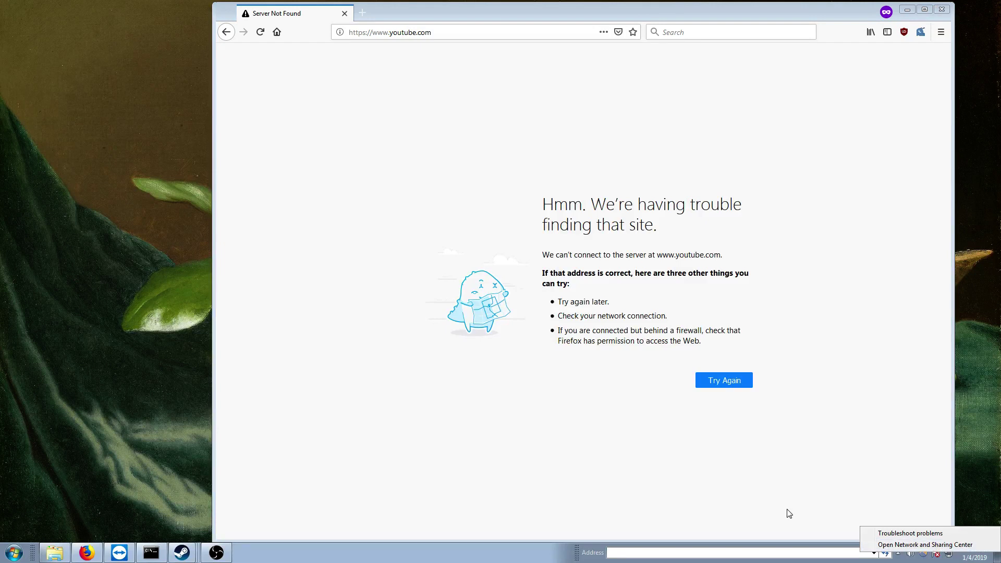
pyautogui.press('Escape')
# Search the Start menu for 'network and sharing' and launch Network and Sharing Center.
pyautogui.press('super')
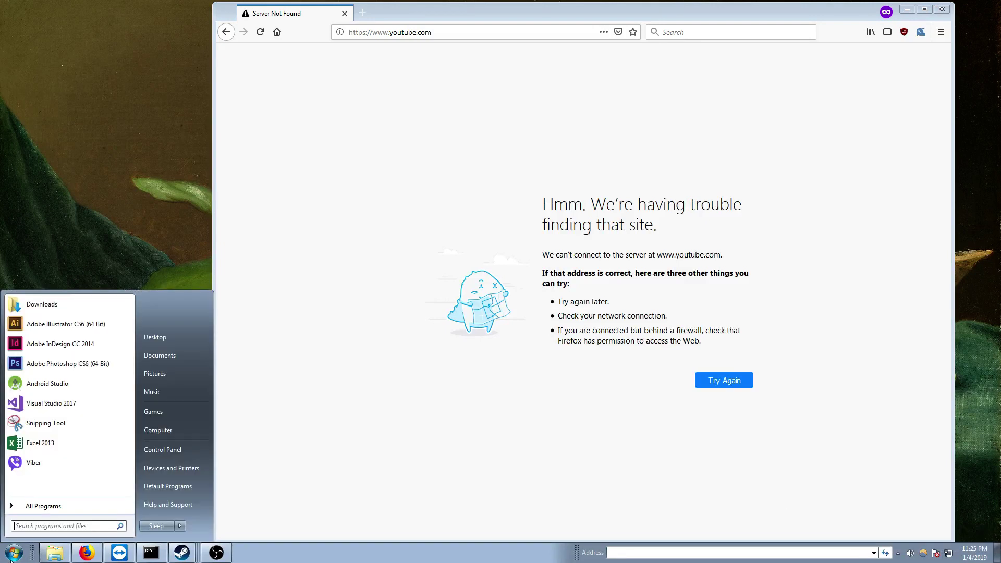
pyautogui.click(49, 506)
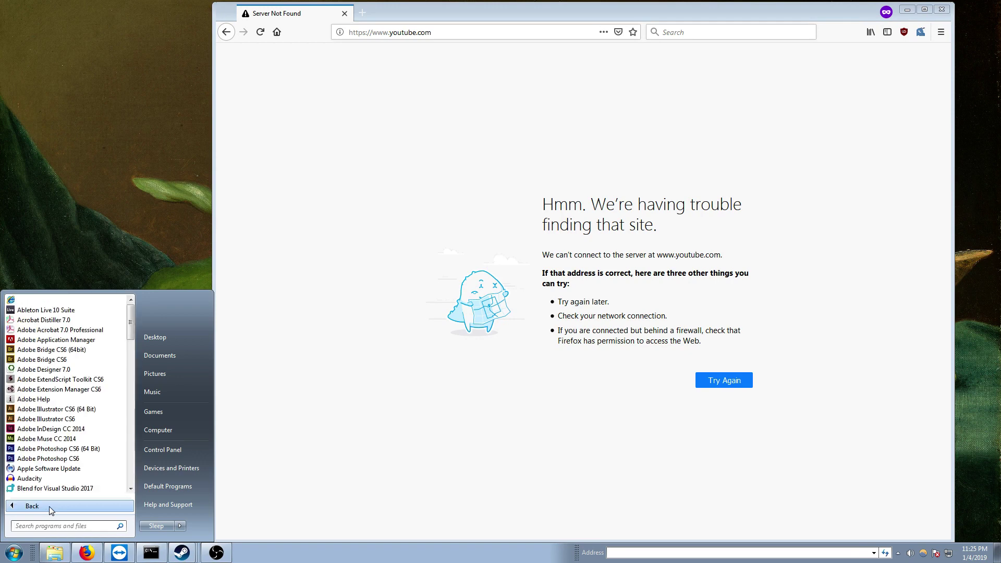
pyautogui.click(43, 526)
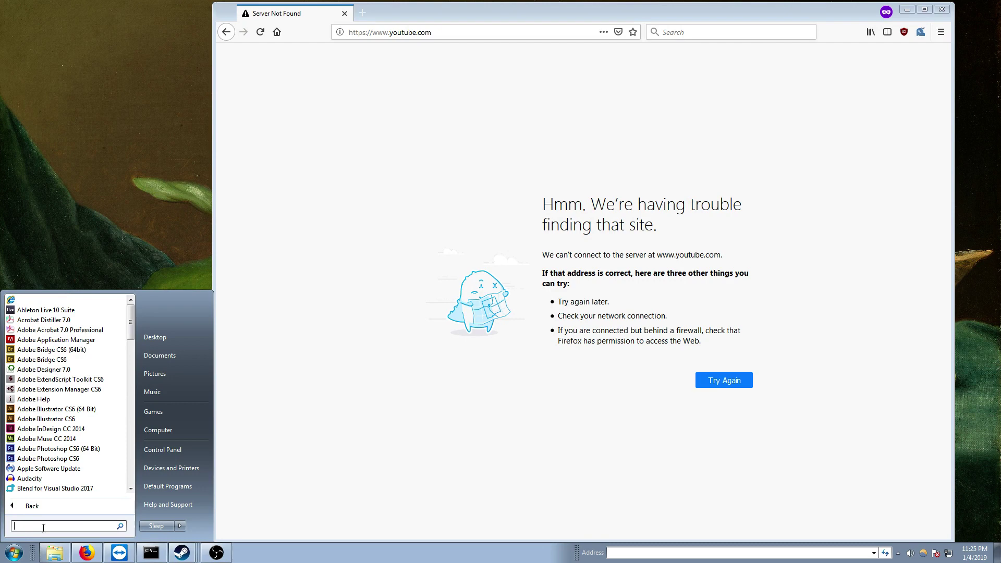
pyautogui.write('note')
pyautogui.press('BackSpace')
pyautogui.press('BackSpace')
pyautogui.press('BackSpace')
pyautogui.press('BackSpace')
pyautogui.write('network and')
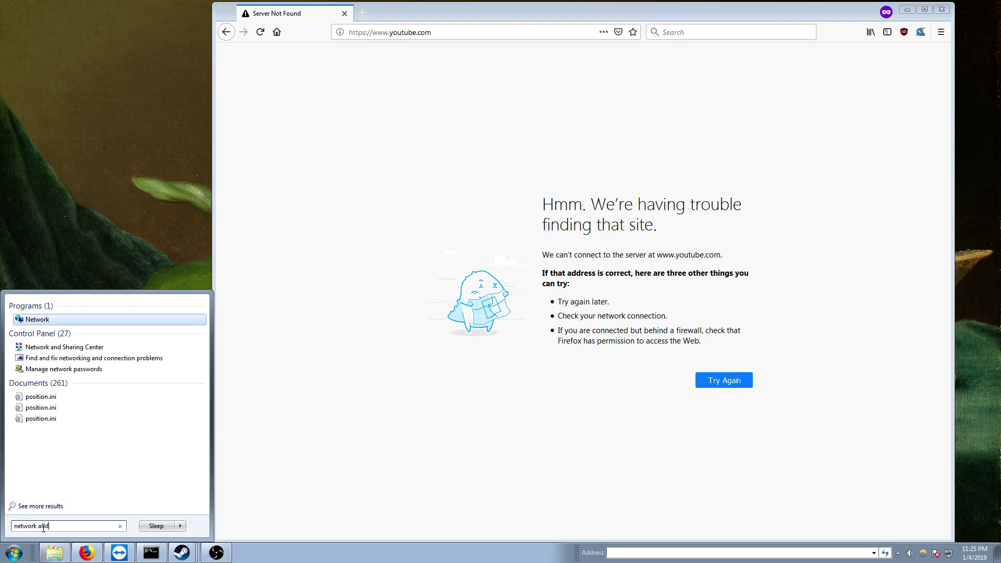
pyautogui.write(' sharing')
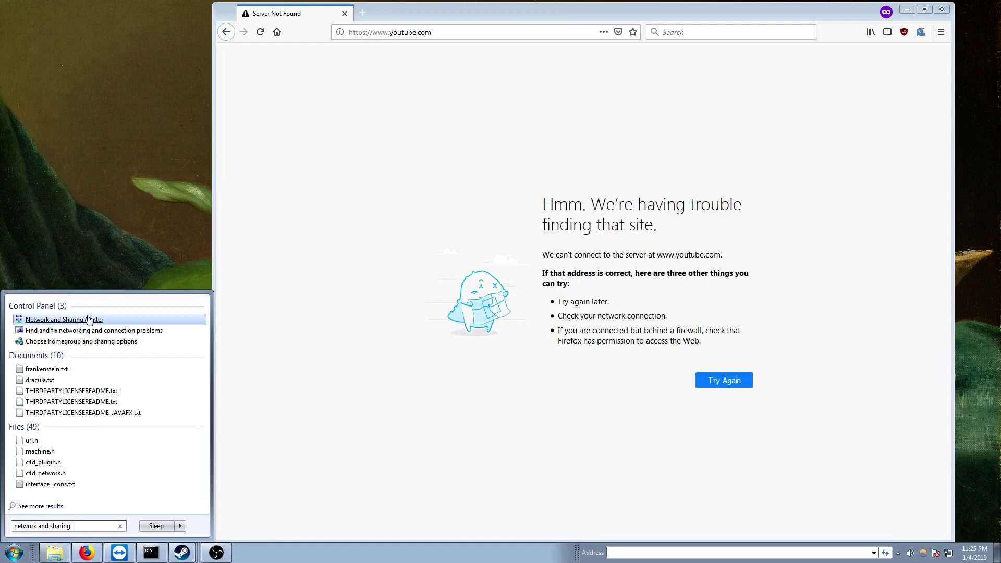
pyautogui.click(87, 322)
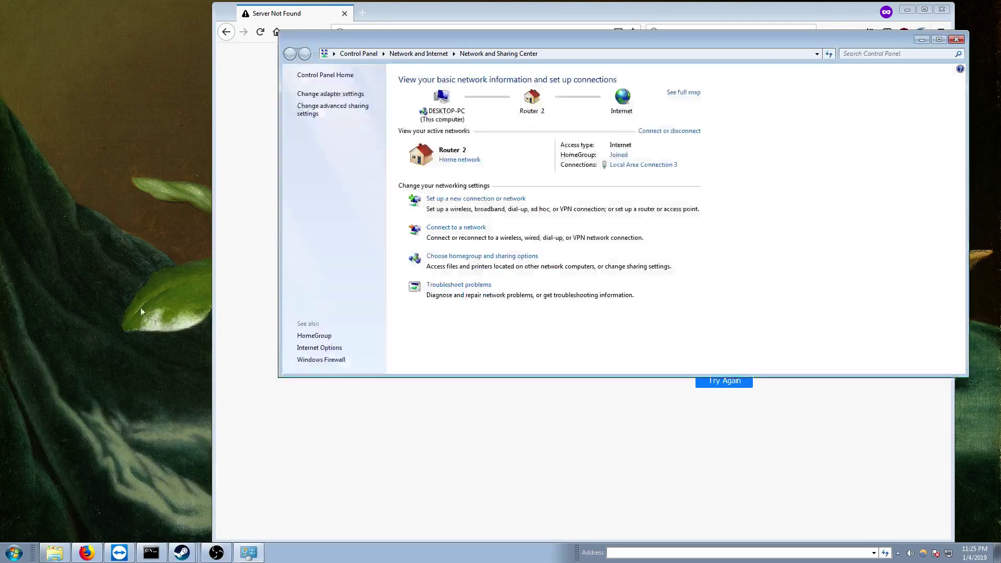
# List the adapters via Change adapter settings and select Local Area Connection 3 over the VirtualBox adapters.
pyautogui.click(330, 96)
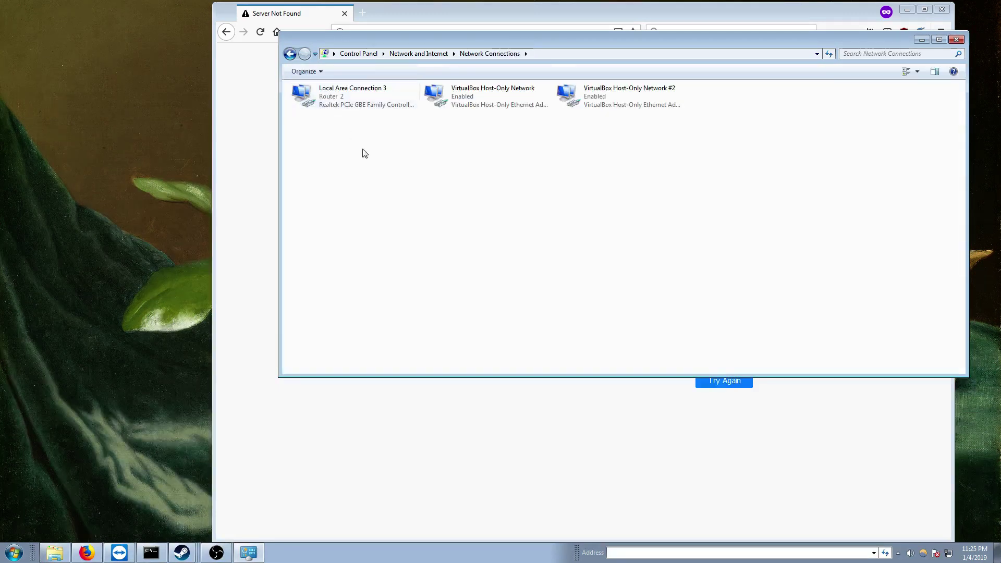
pyautogui.moveTo(674, 158); pyautogui.dragTo(479, 92)
pyautogui.click(473, 203)
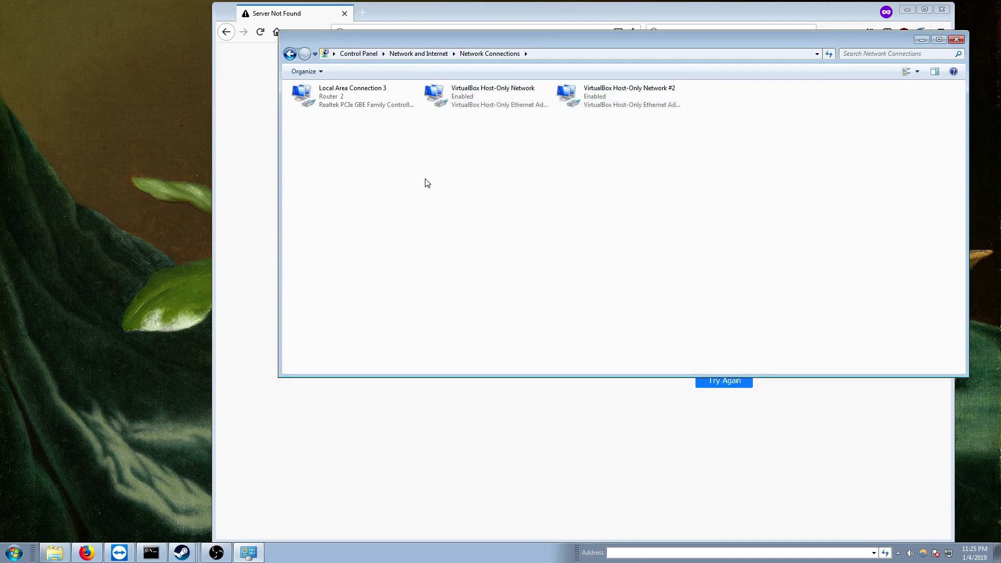
pyautogui.click(317, 103)
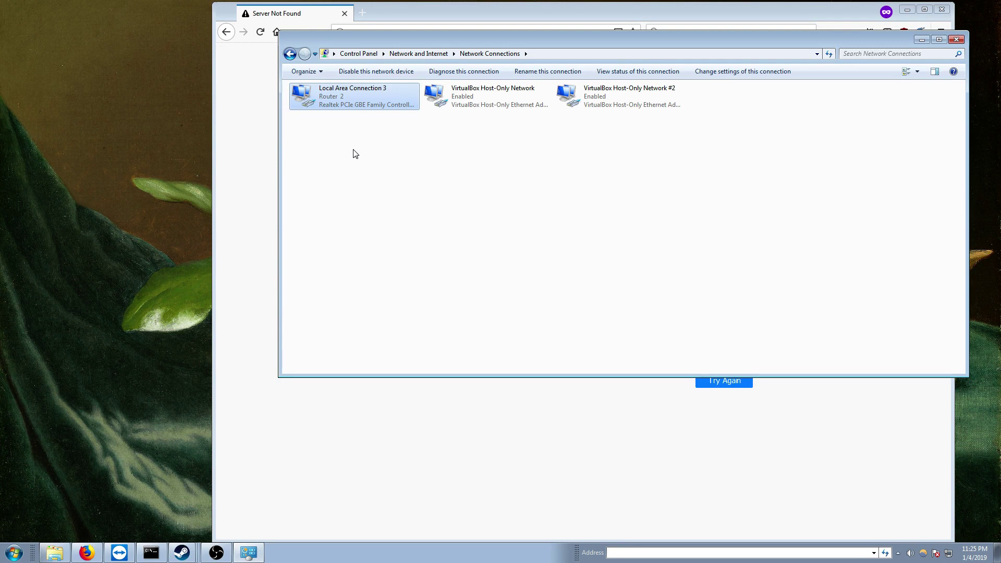
# Open Local Area Connection 3 Properties, center it, and select Internet Protocol Version 4 (TCP/IPv4).
pyautogui.rightClick(355, 101)
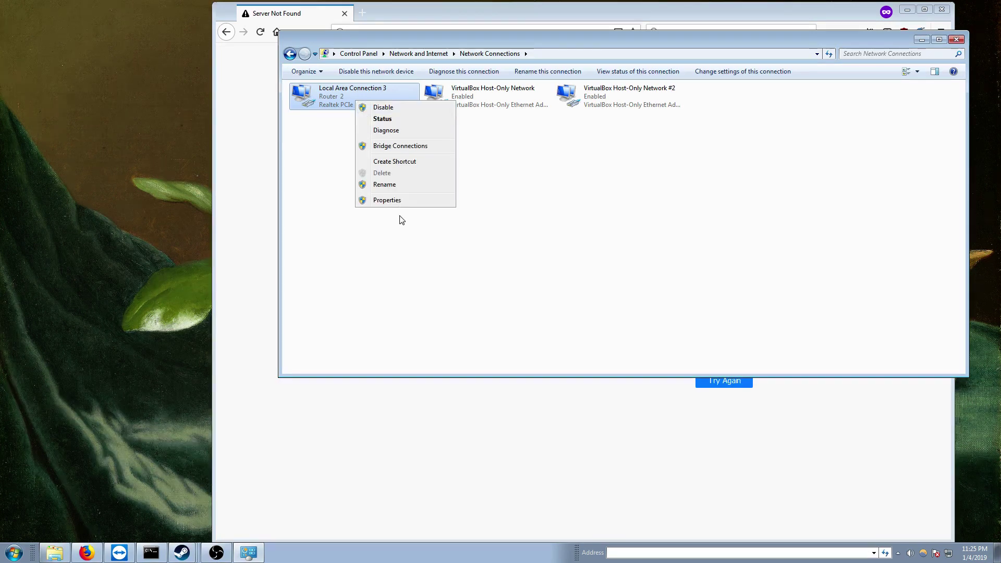
pyautogui.click(387, 201)
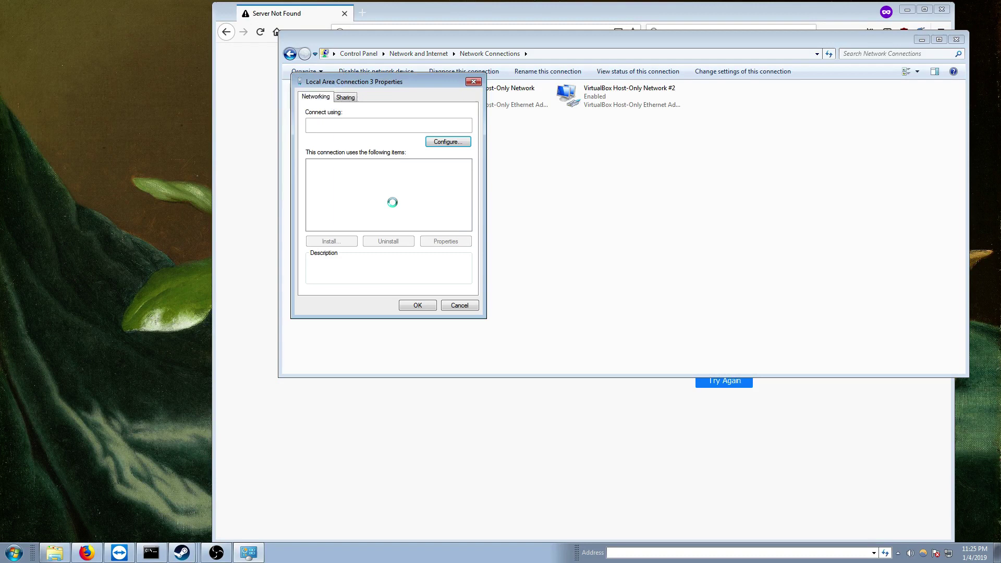
pyautogui.moveTo(366, 86); pyautogui.dragTo(489, 157)
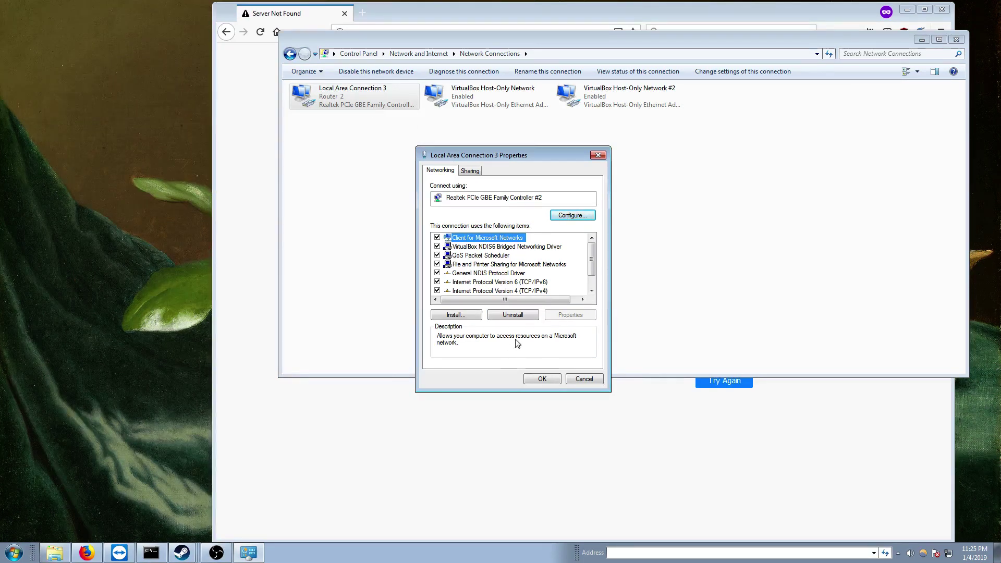
pyautogui.click(485, 291)
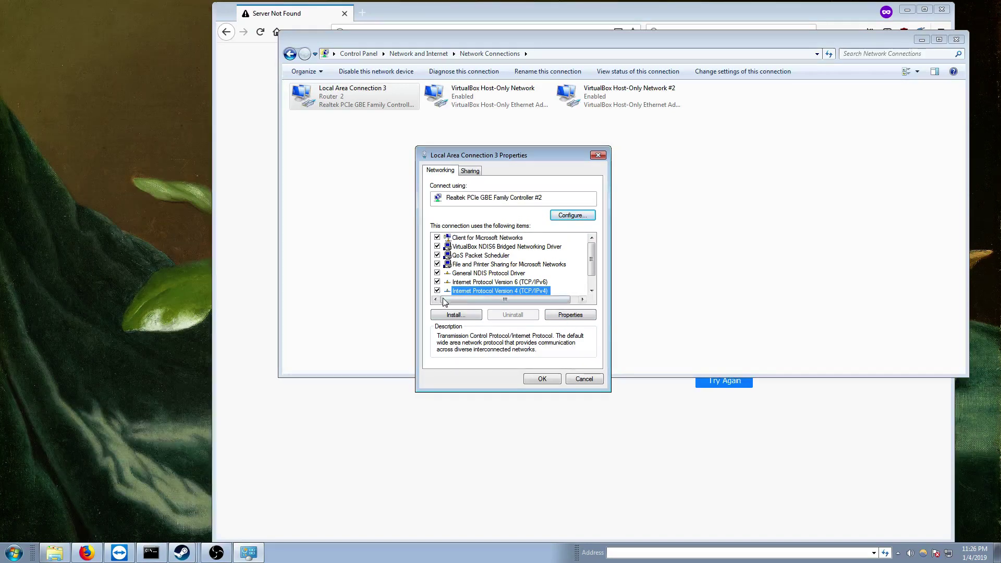
# Set IPv4 DNS servers manually to 8.8.8.8 and 8.8.4.4, replacing 127.0.0.1, and confirm both dialogs.
pyautogui.click(570, 316)
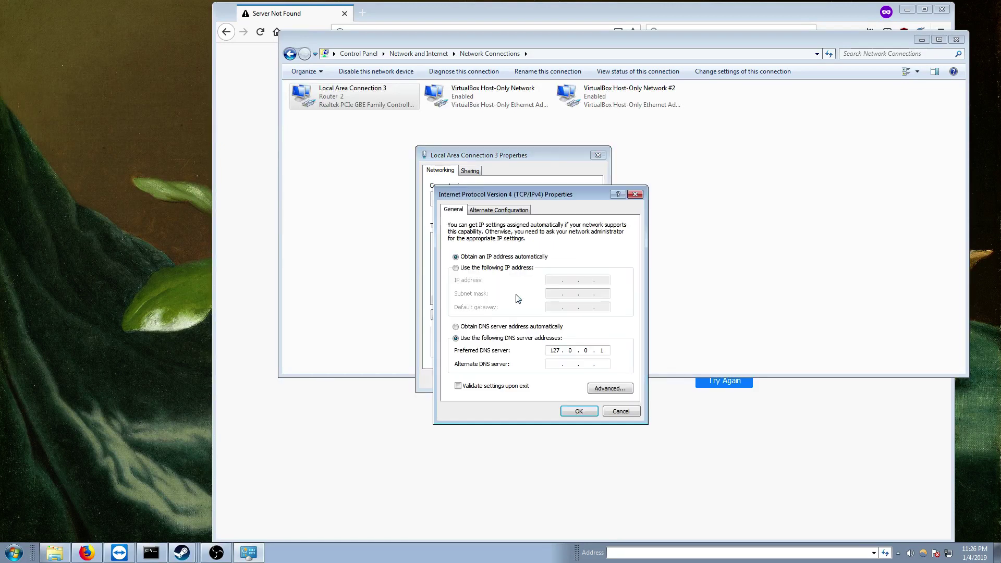
pyautogui.click(498, 327)
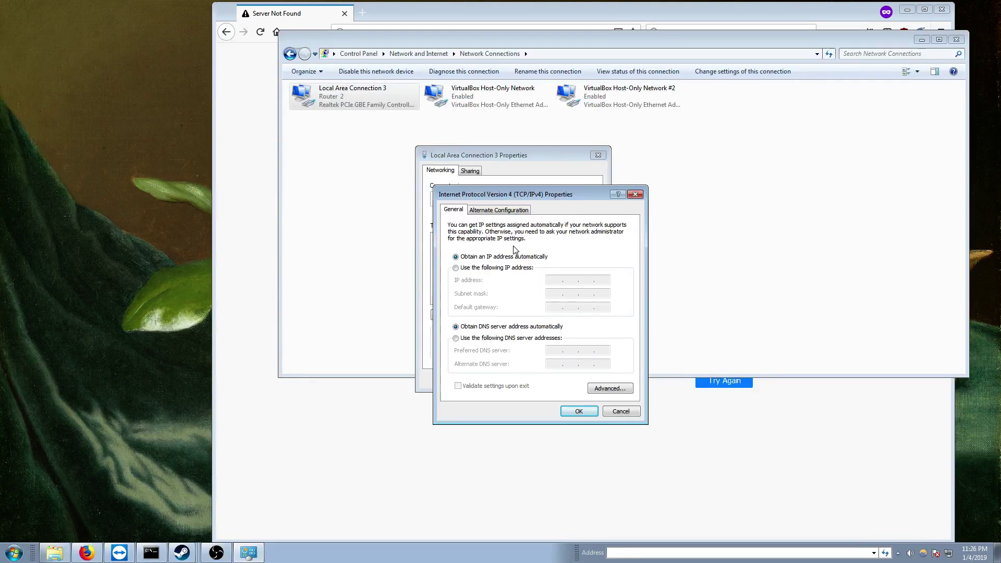
pyautogui.click(495, 340)
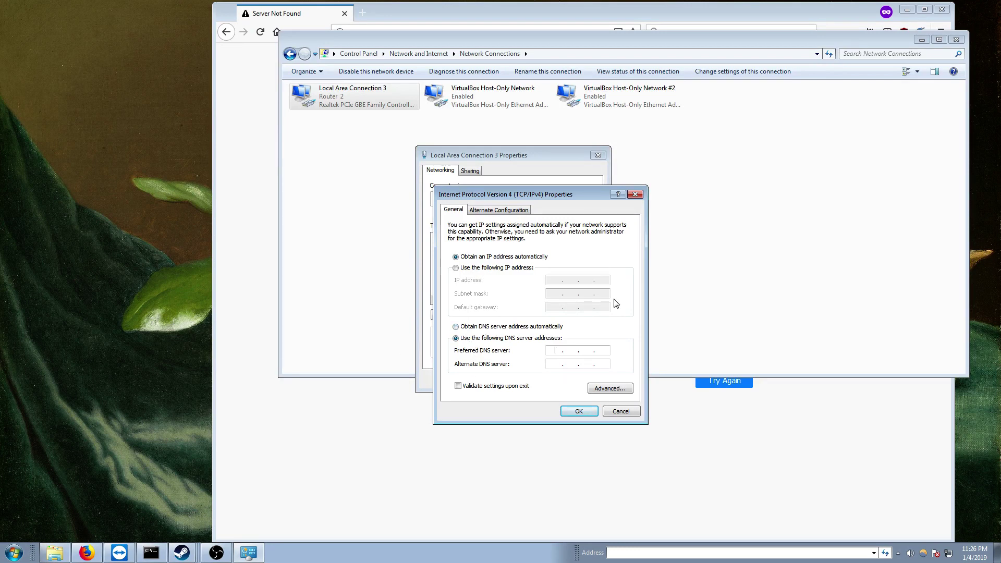
pyautogui.write('8.8.8.')
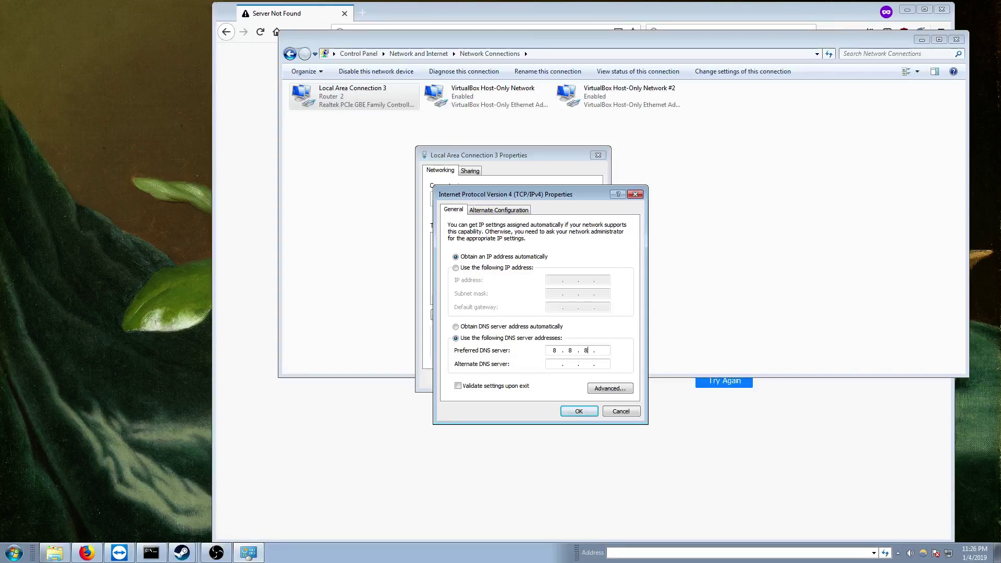
pyautogui.write('8')
pyautogui.press('Tab')
pyautogui.write('8.8.4.4')
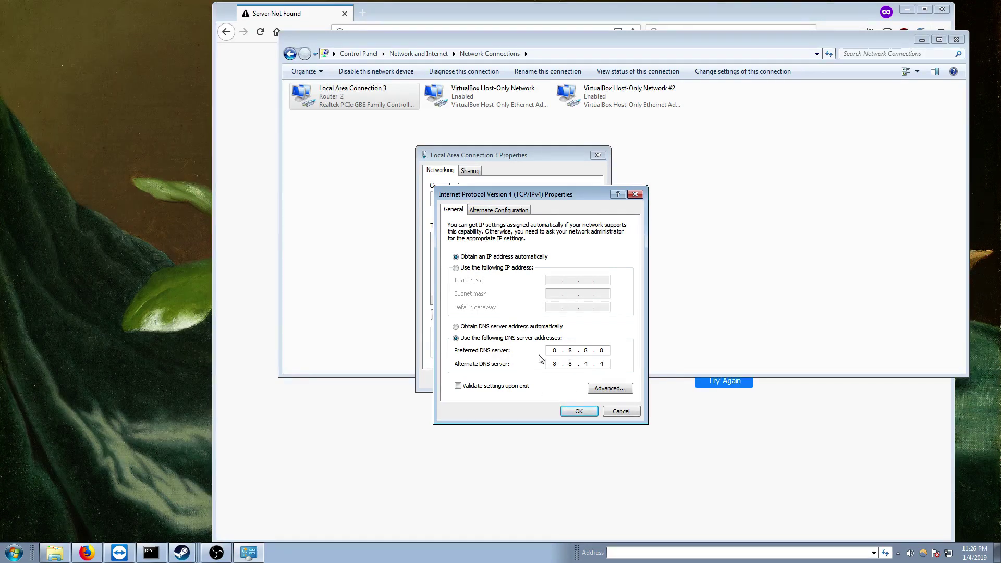
pyautogui.click(578, 411)
pyautogui.click(542, 380)
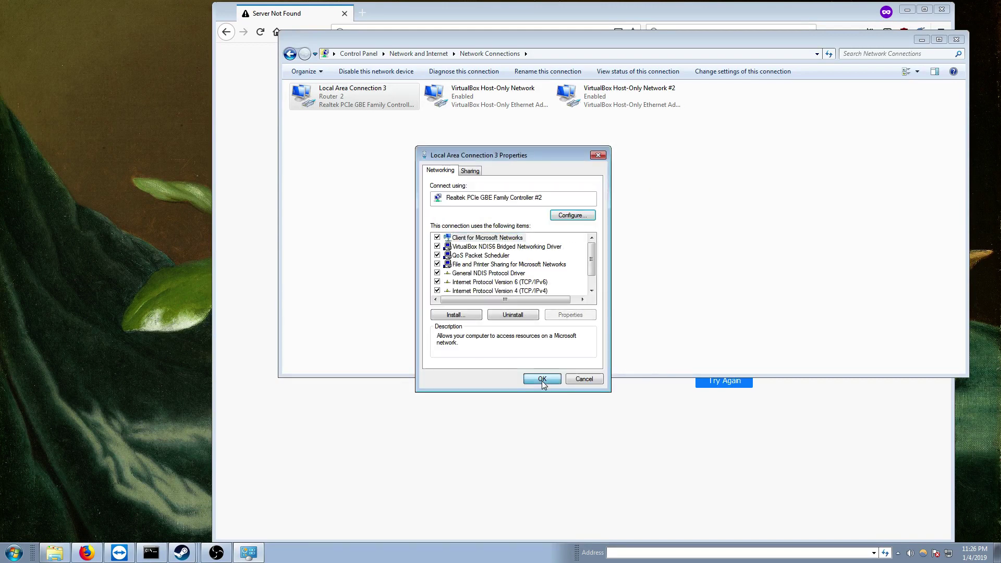
pyautogui.click(957, 39)
pyautogui.click(388, 35)
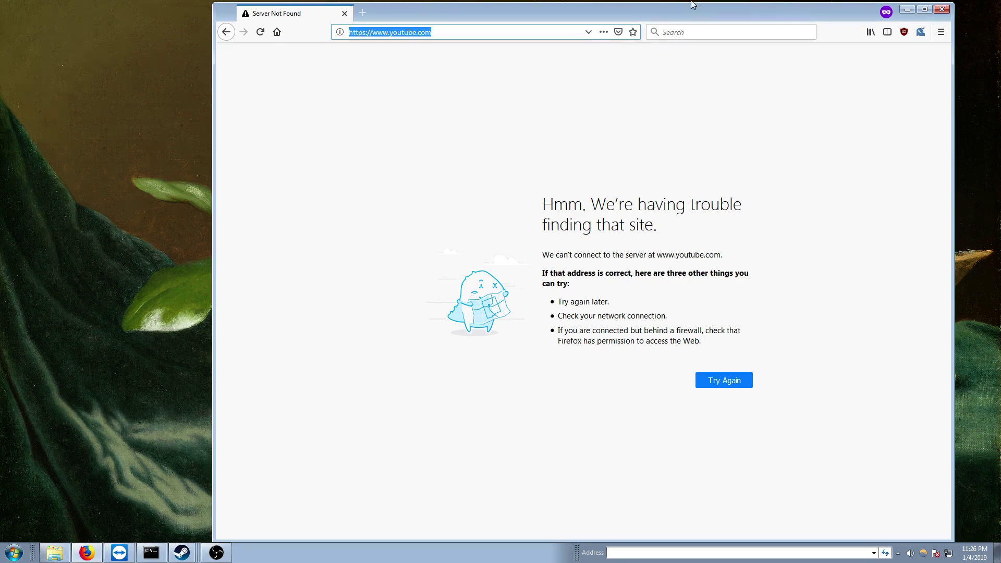
pyautogui.press('Return')
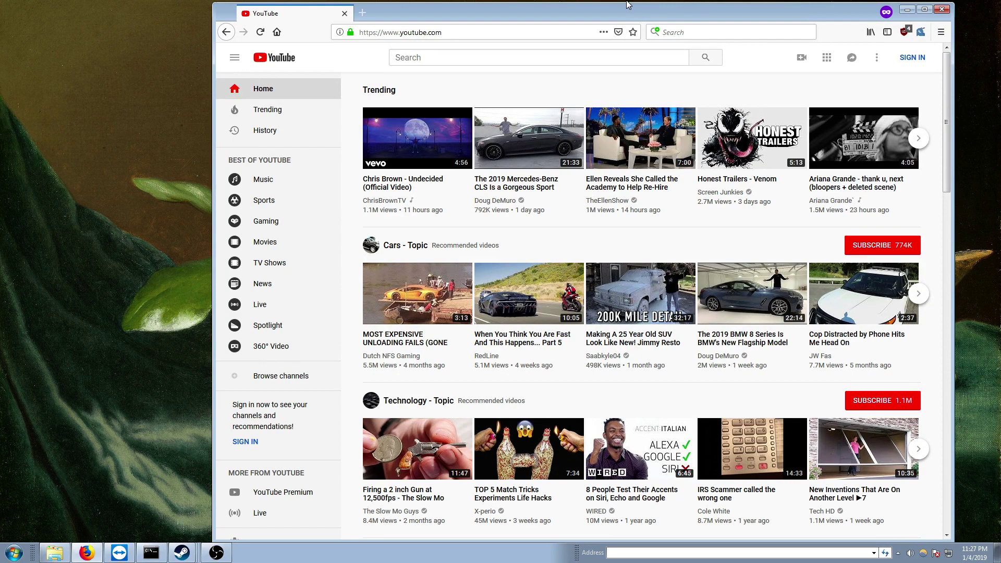
# Load google.com, facebook.com and finance.yahoo.com in three new private tabs.
pyautogui.click(362, 13)
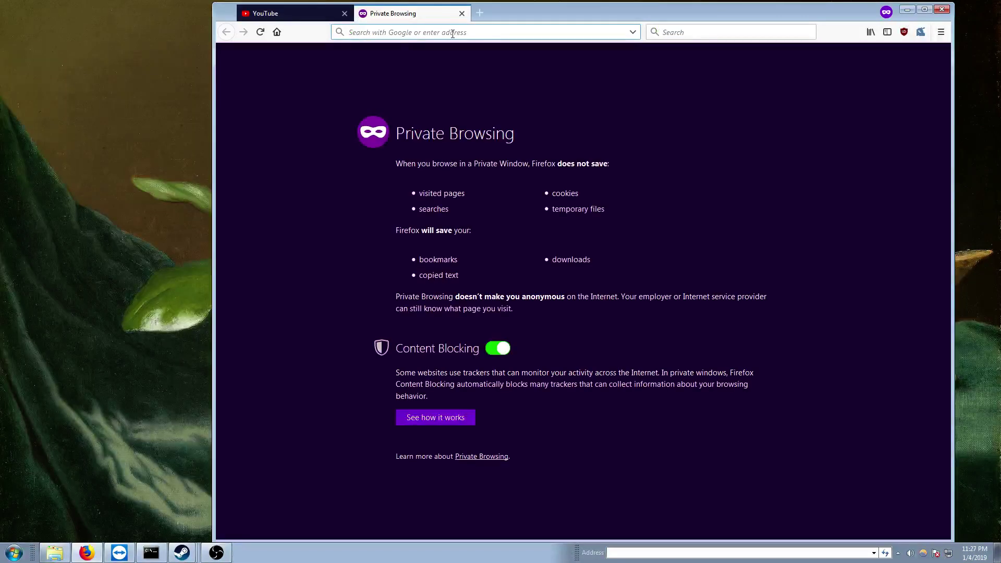
pyautogui.write('google.com')
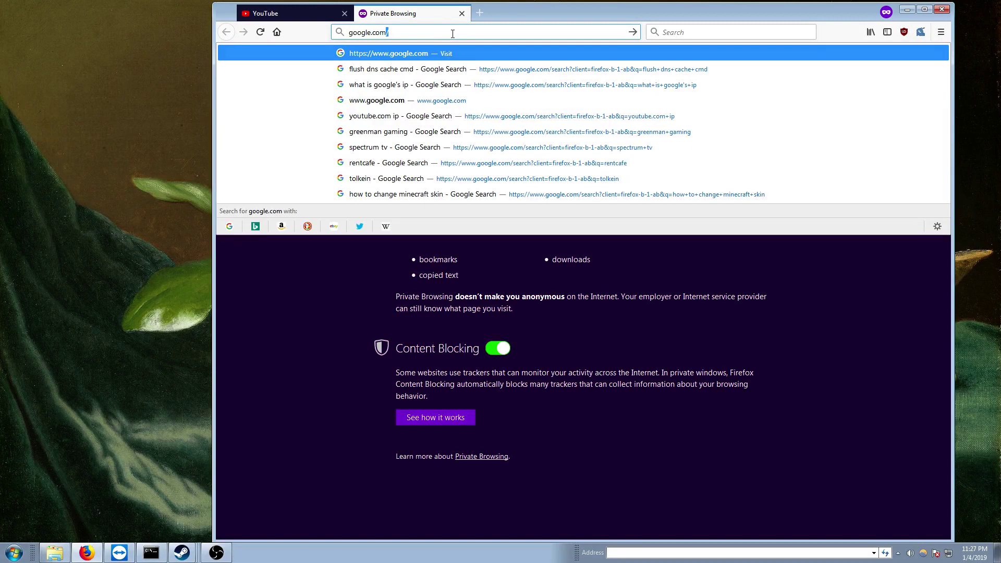
pyautogui.press('Return')
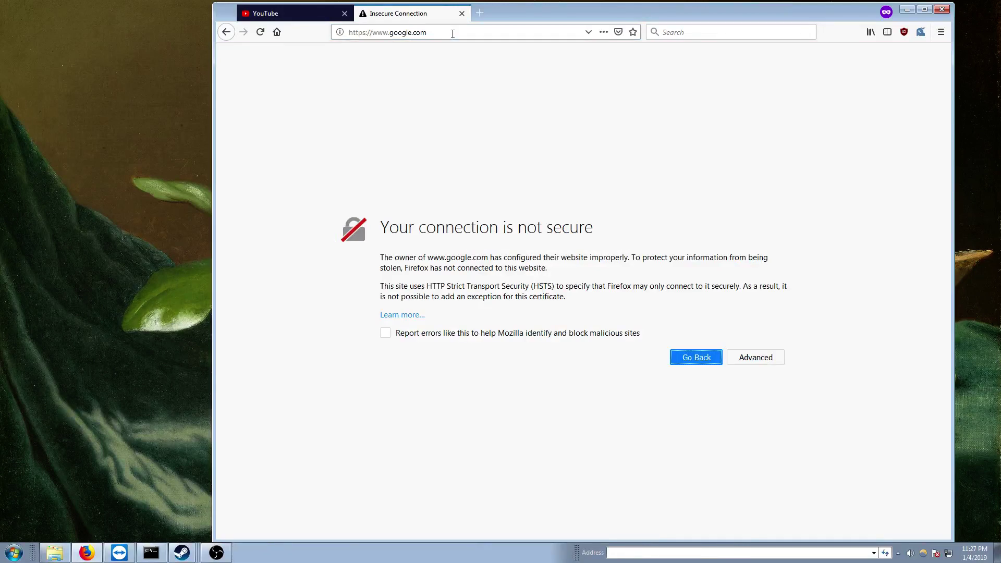
pyautogui.hotkey('ctrl', 't')
pyautogui.write('facebook.com/')
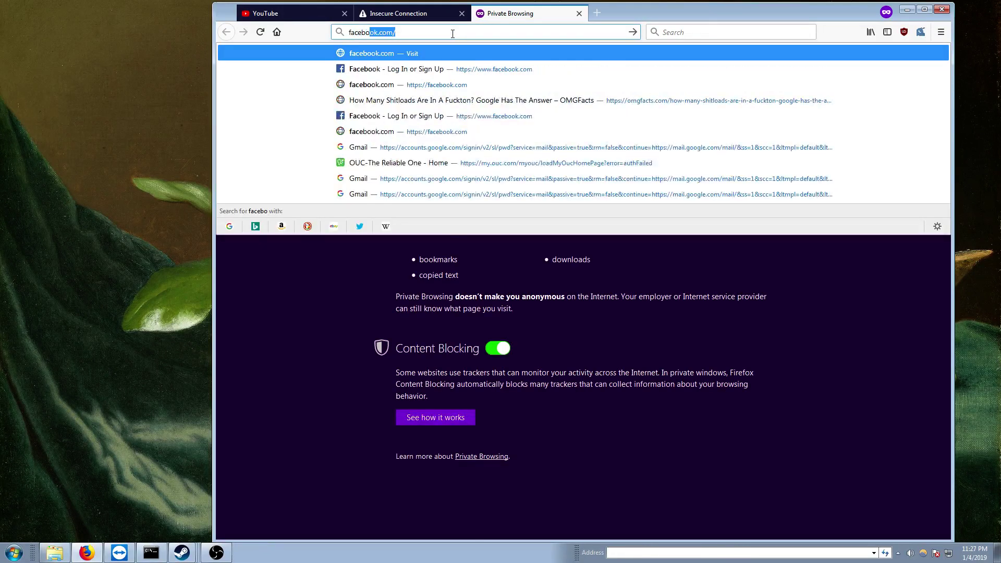
pyautogui.press('Return')
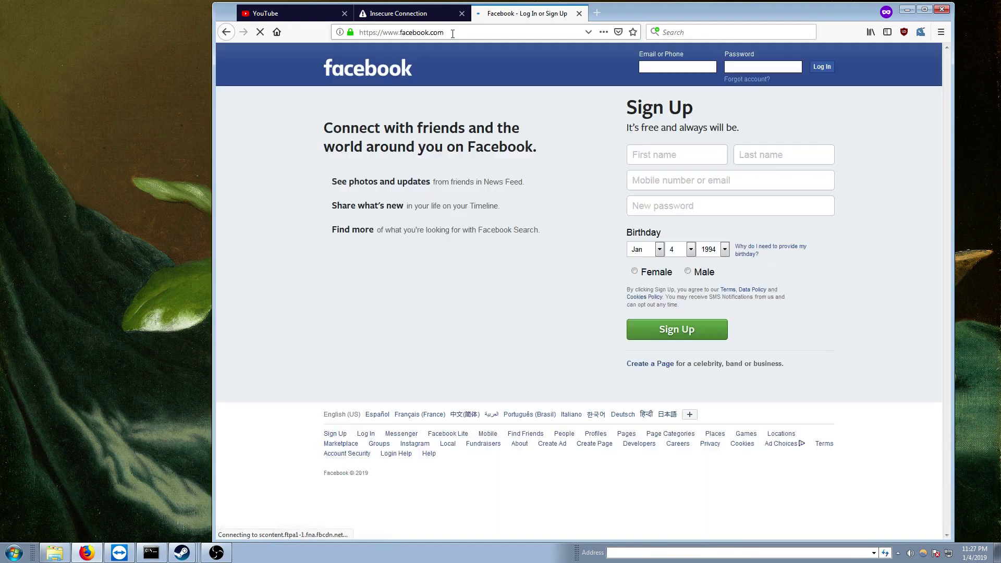
pyautogui.click(452, 34)
pyautogui.click(597, 13)
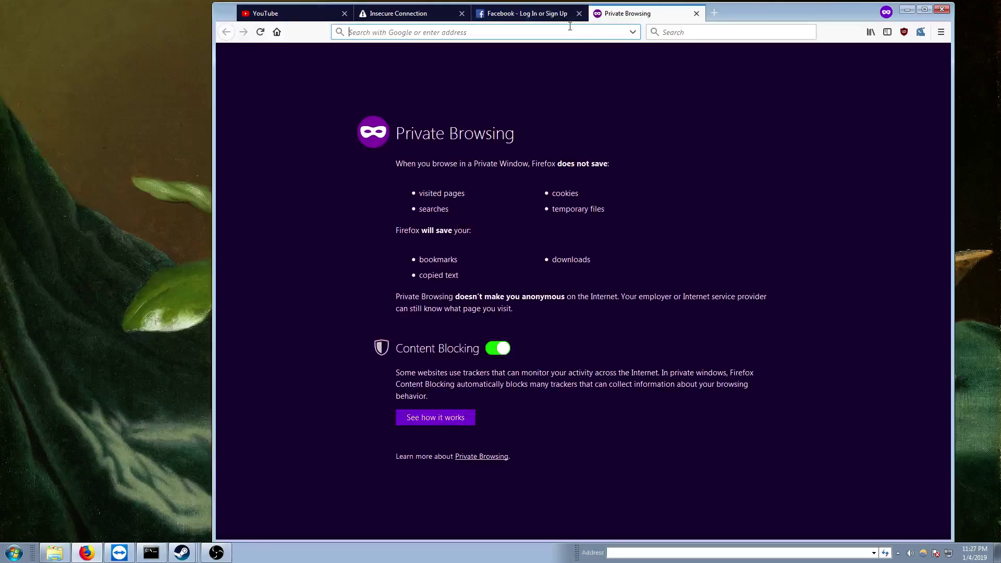
pyautogui.write('finance.yahoo.com')
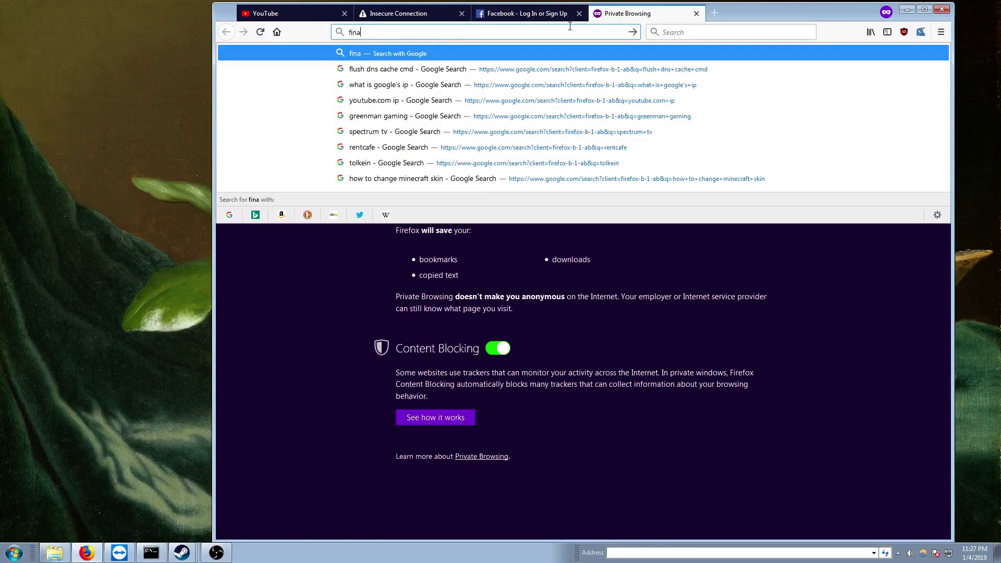
pyautogui.press('Return')
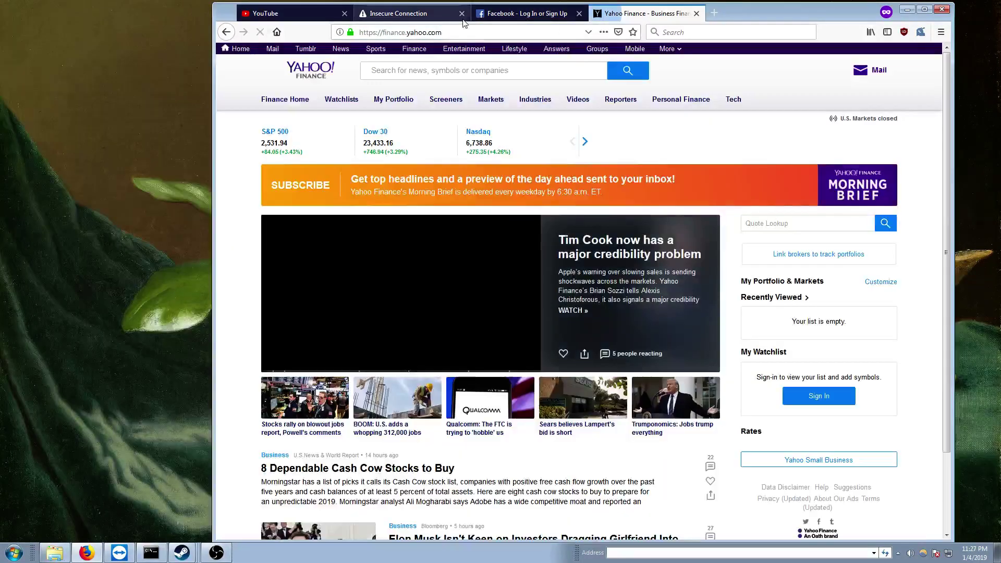
# Check the Google, Facebook and Yahoo Finance tabs, then close all three.
pyautogui.click(416, 14)
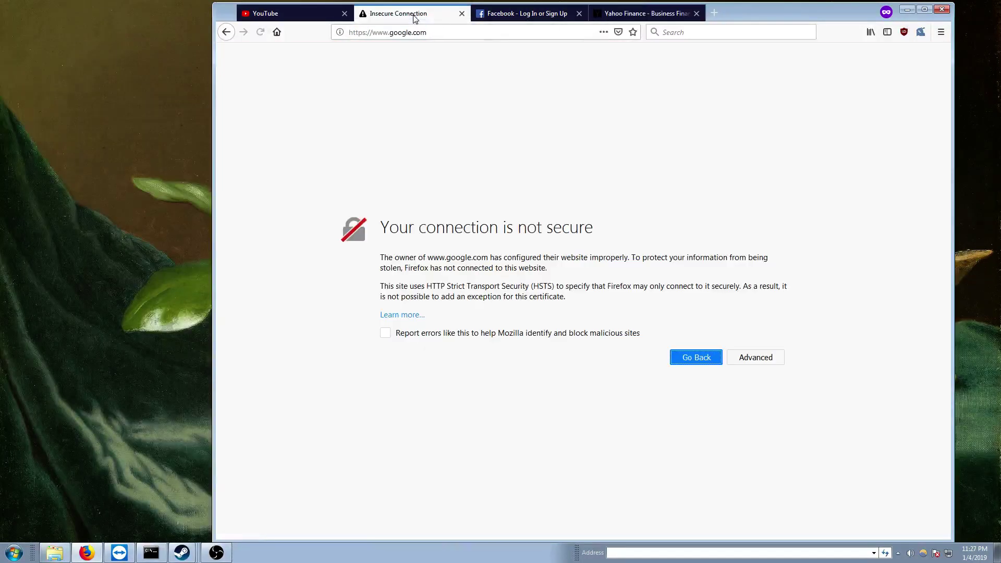
pyautogui.click(582, 30)
pyautogui.click(528, 13)
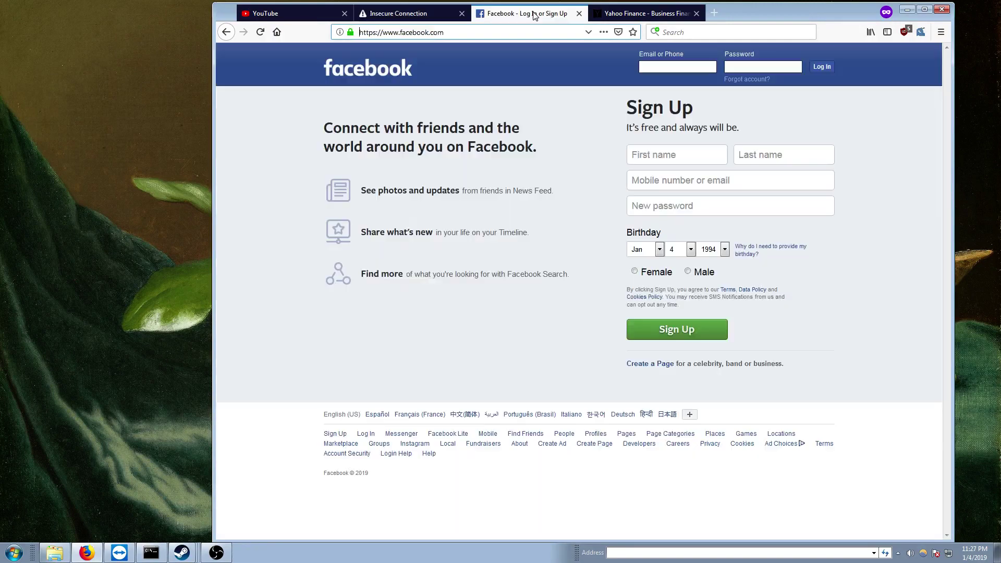
pyautogui.click(672, 15)
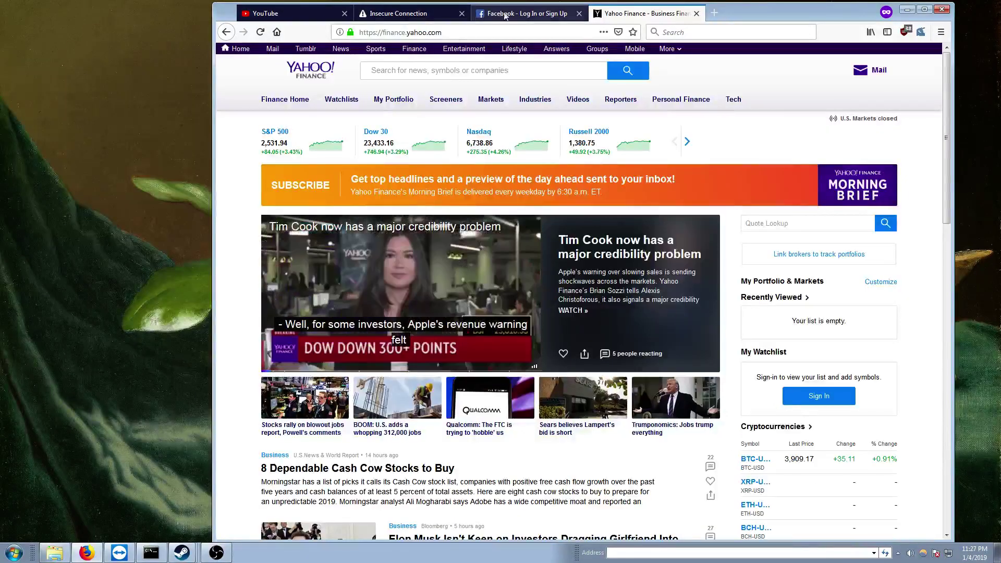
pyautogui.click(493, 15)
pyautogui.click(634, 18)
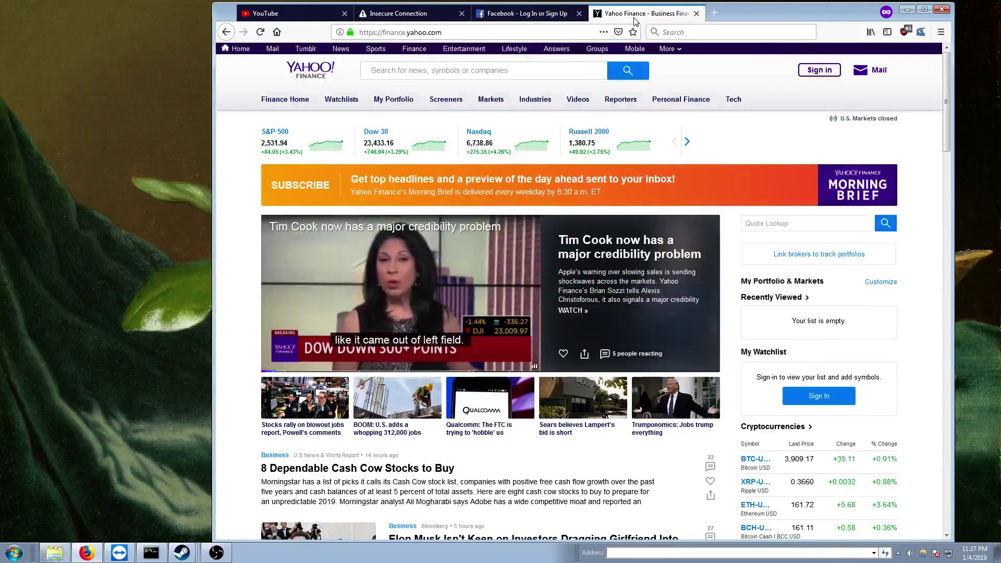
pyautogui.click(697, 13)
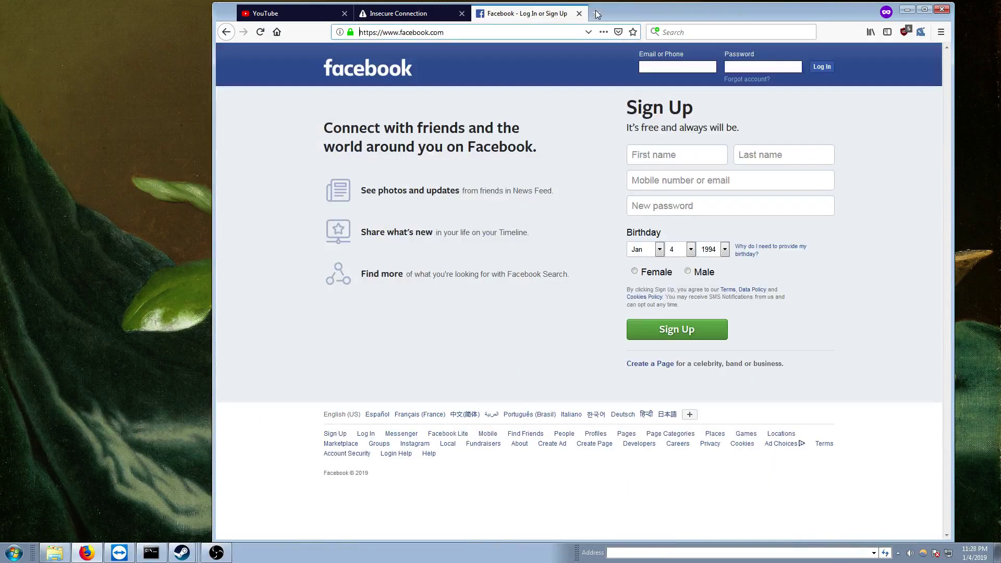
pyautogui.click(580, 13)
pyautogui.click(462, 14)
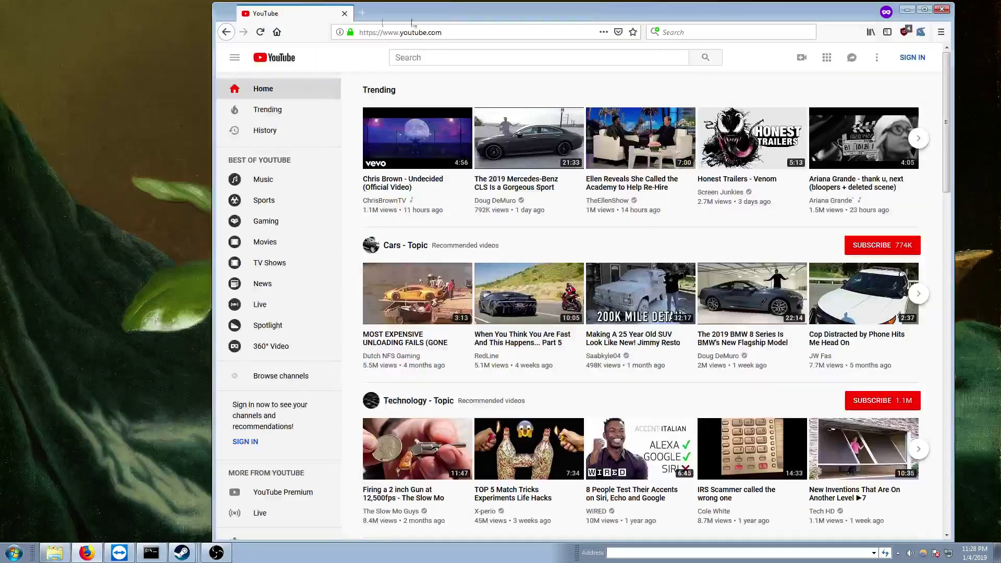
pyautogui.click(345, 14)
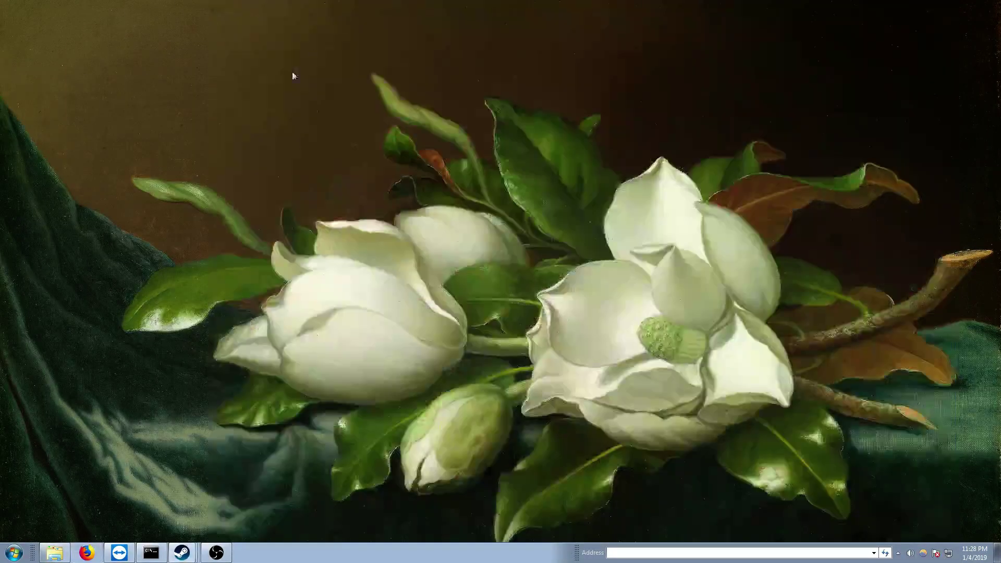